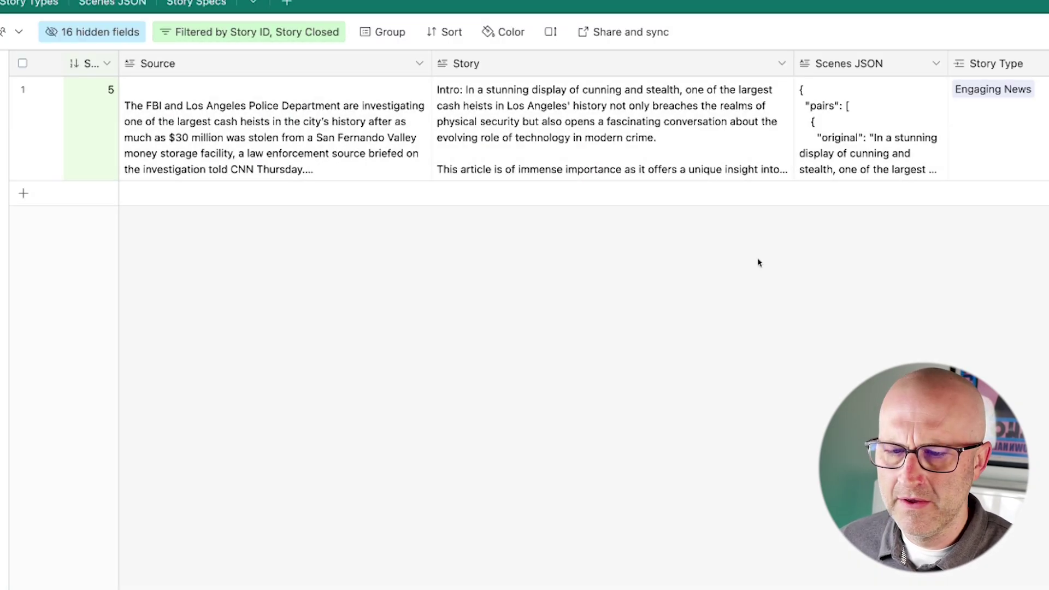
scroll(547, 125, right, 10)
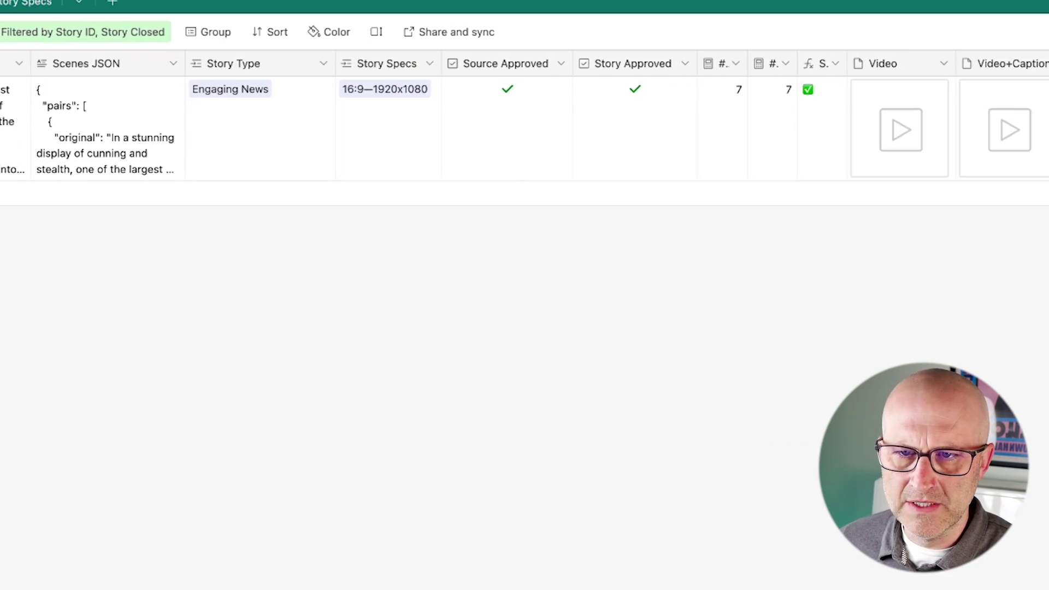
click(910, 132)
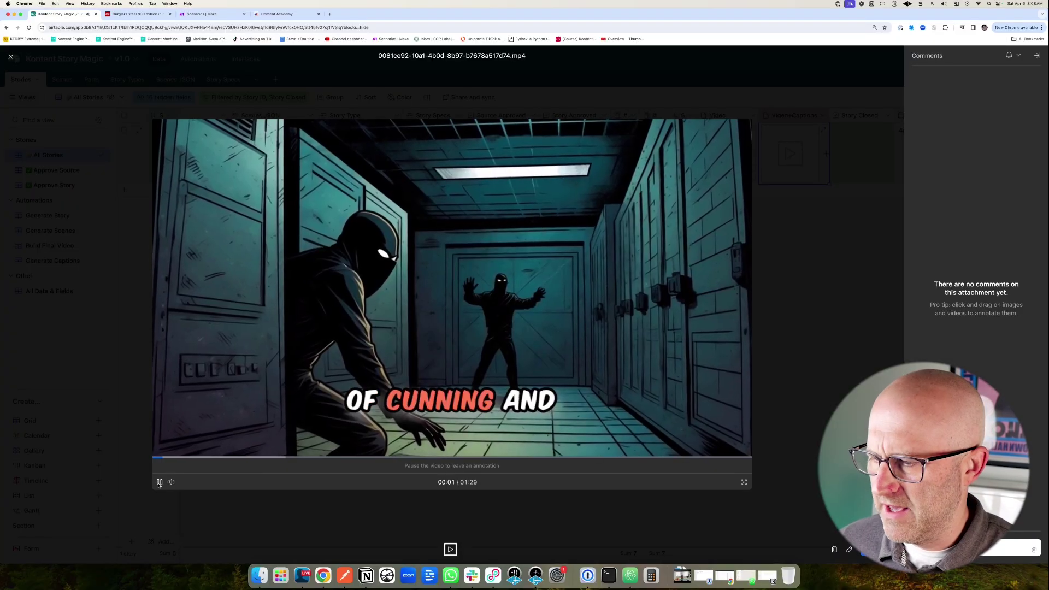
click(125, 149)
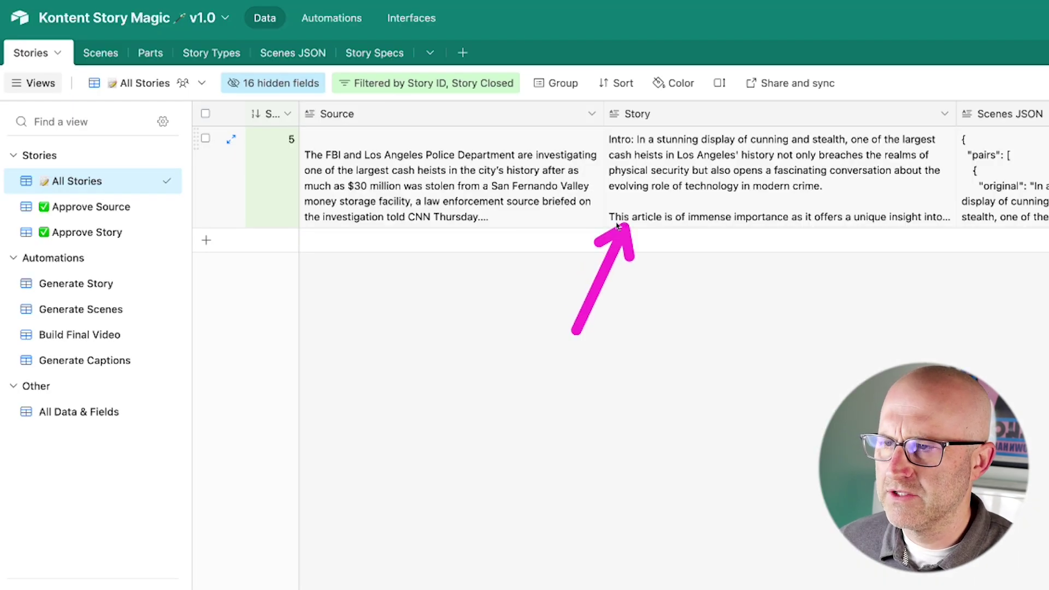
click(617, 224)
click(944, 140)
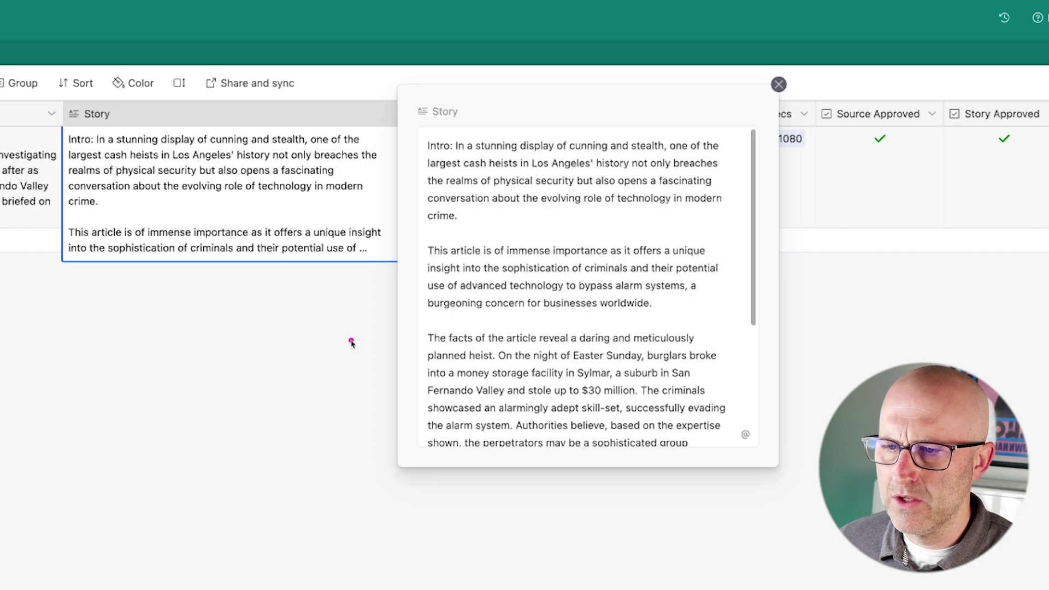
click(269, 347)
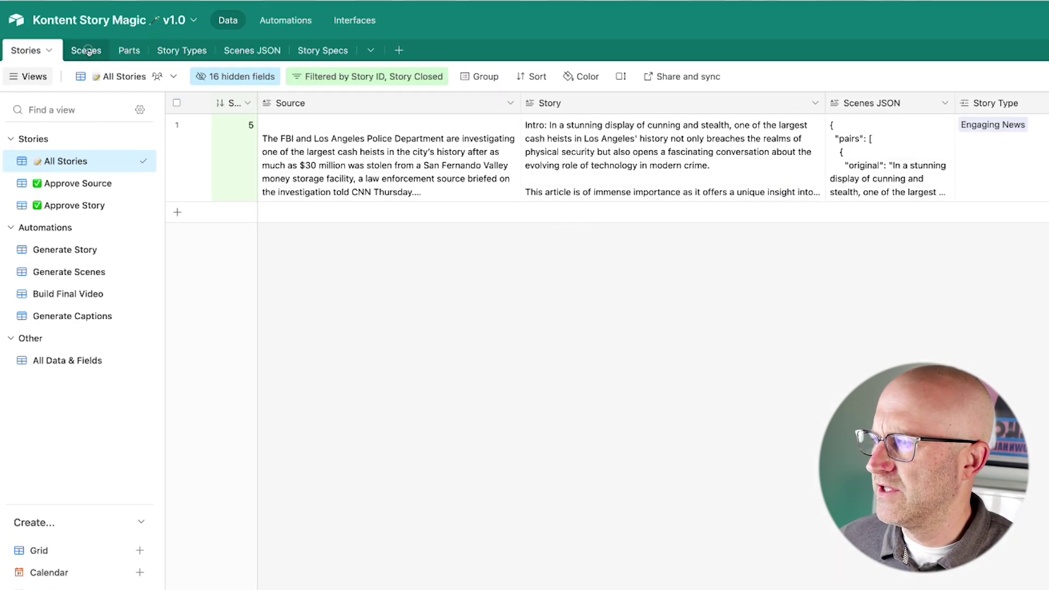
- Scroll the Scenes table and expand scene 211's Scene JSON to show its first image prompt
click(88, 50)
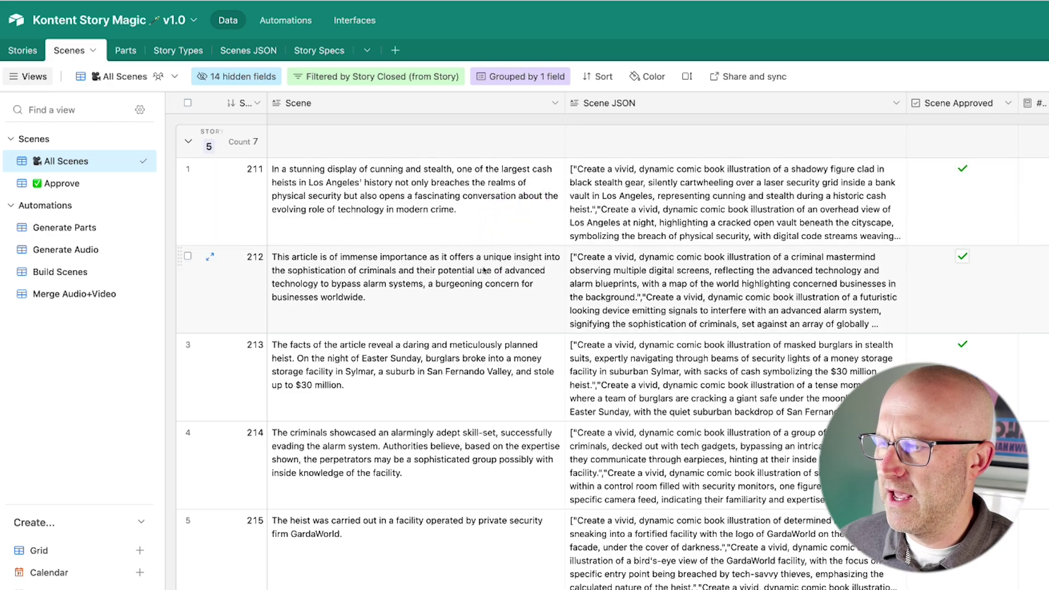
scroll(459, 320, down, 2)
scroll(459, 319, down, 1)
scroll(659, 199, up, 3)
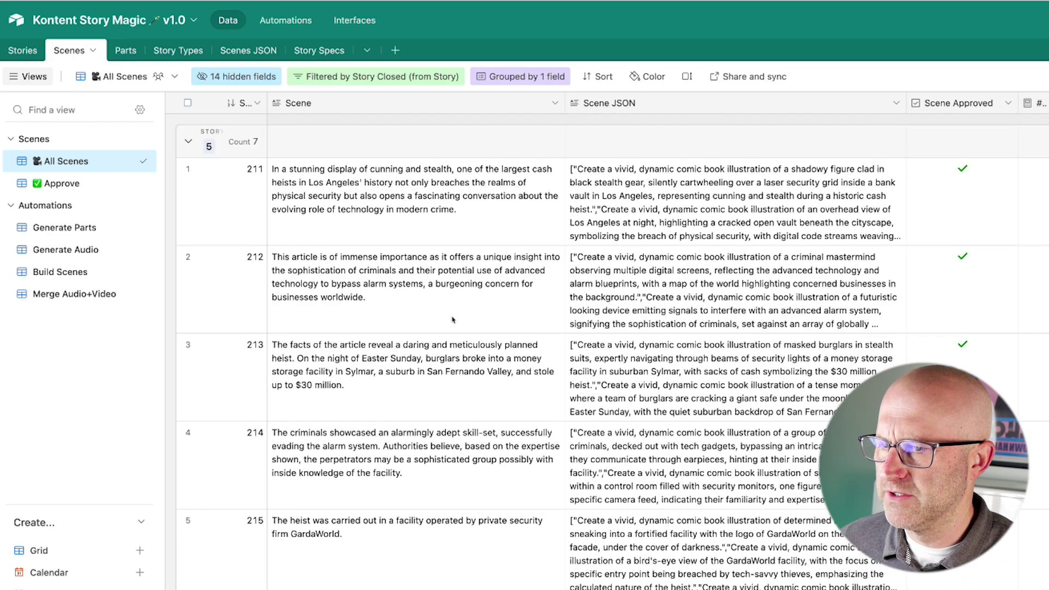
click(659, 199)
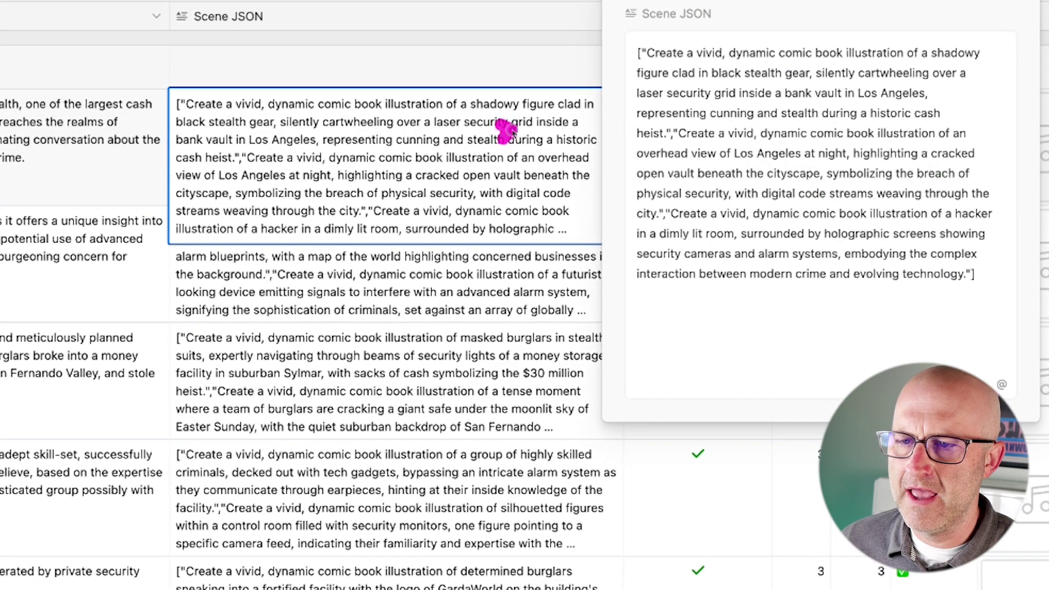
mouse_move(511, 131)
mouse_down()
mouse_move(613, 96)
mouse_move(624, 75)
mouse_up()
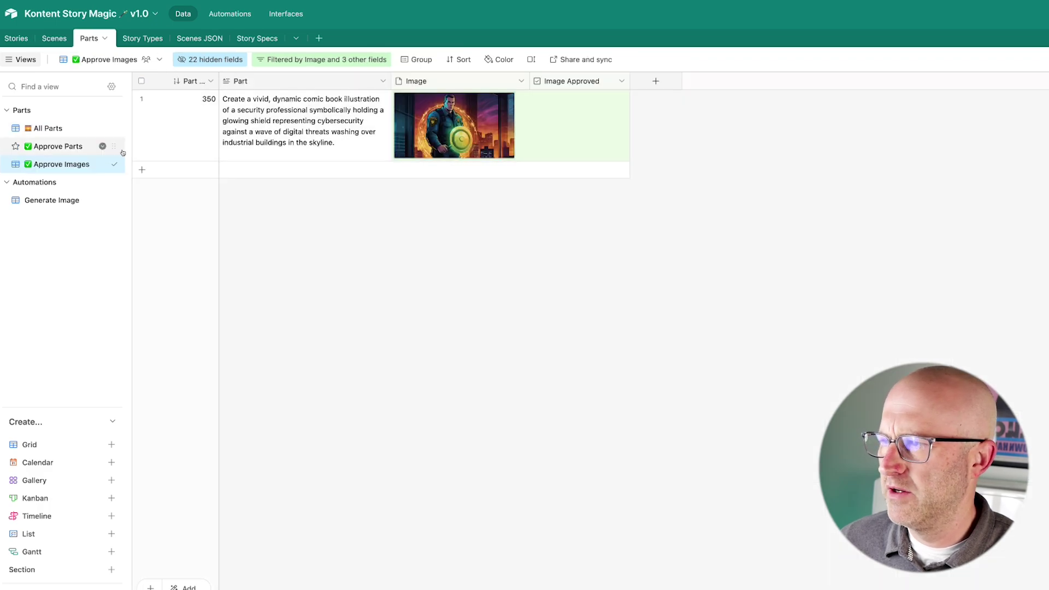
- Show All Parts grouped by scene and select part 334's generated comic image
click(52, 128)
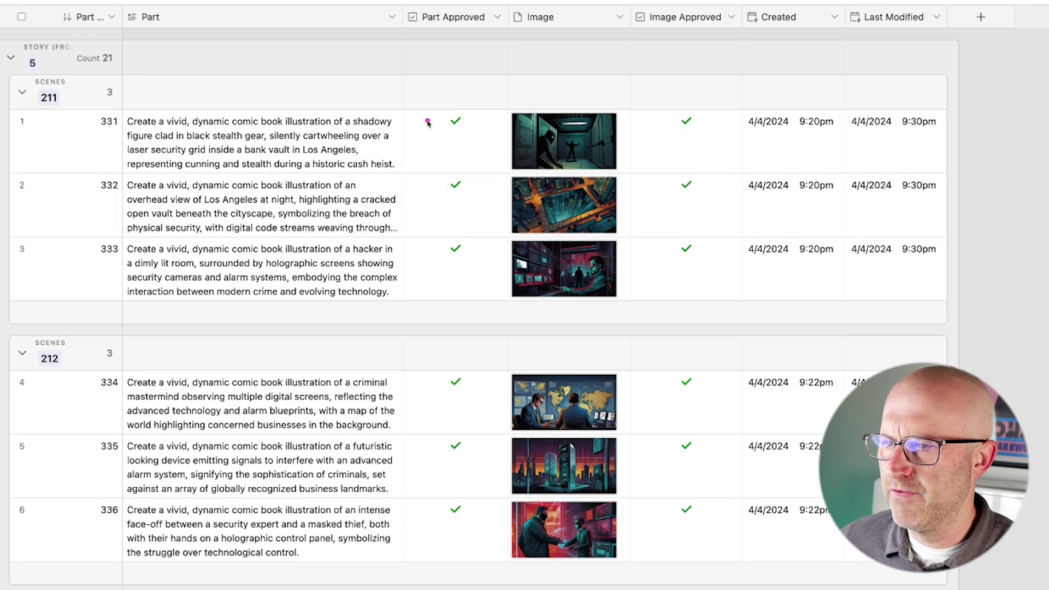
scroll(448, 199, down, 3)
scroll(448, 199, down, 5)
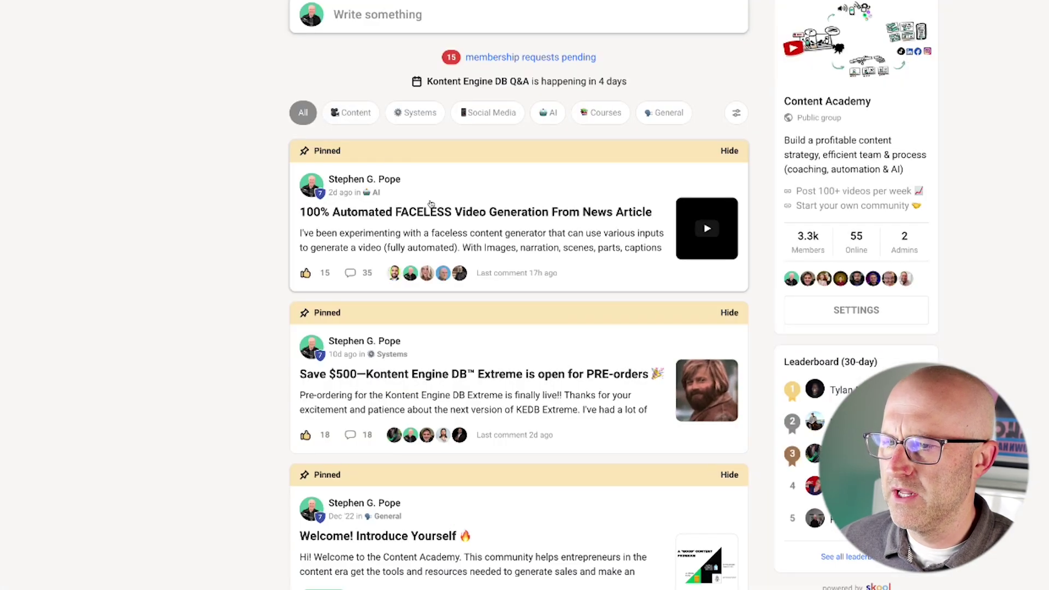
click(416, 211)
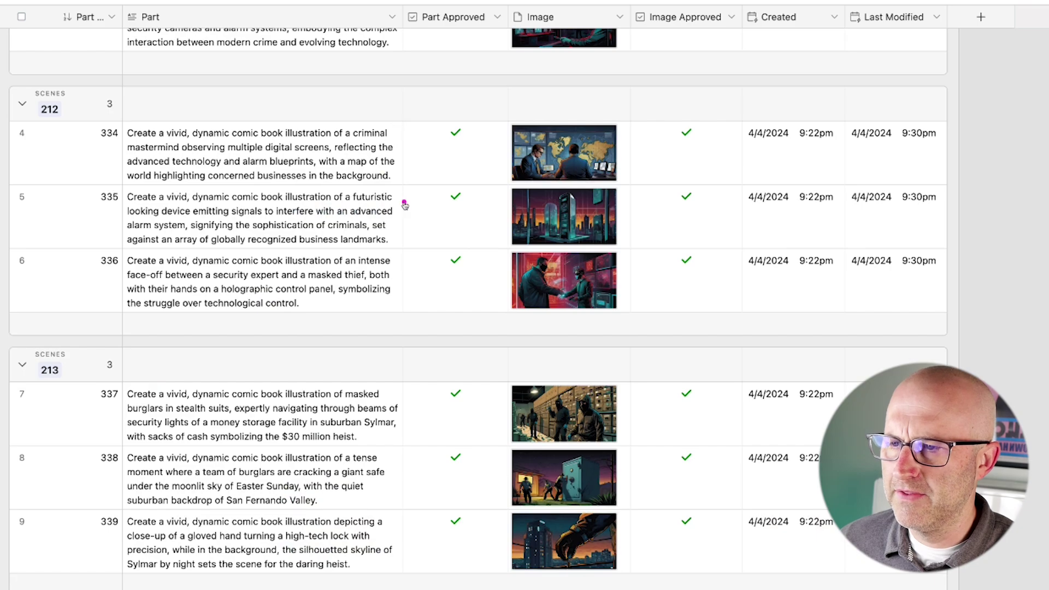
drag(404, 205, 505, 170)
click(567, 162)
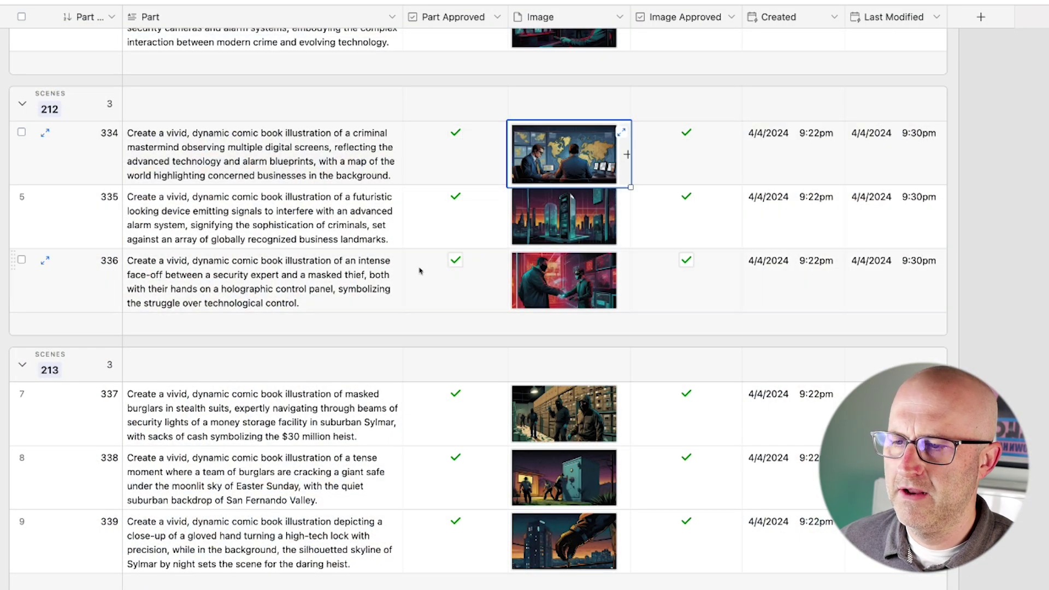
- Scroll through the remaining parts' images, then switch to the Story Types table
scroll(438, 276, down, 2)
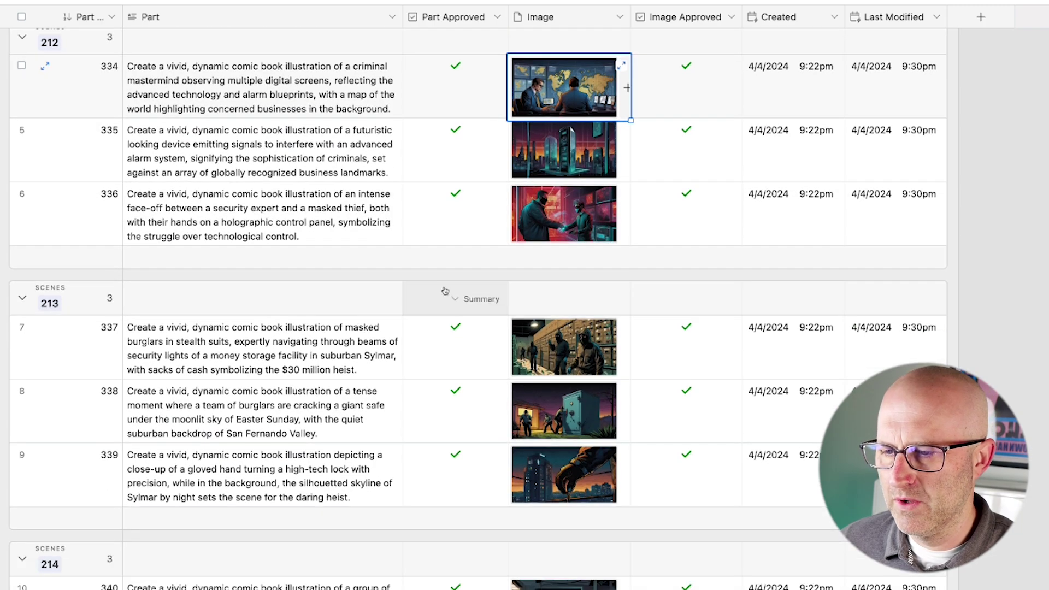
scroll(440, 290, down, 2)
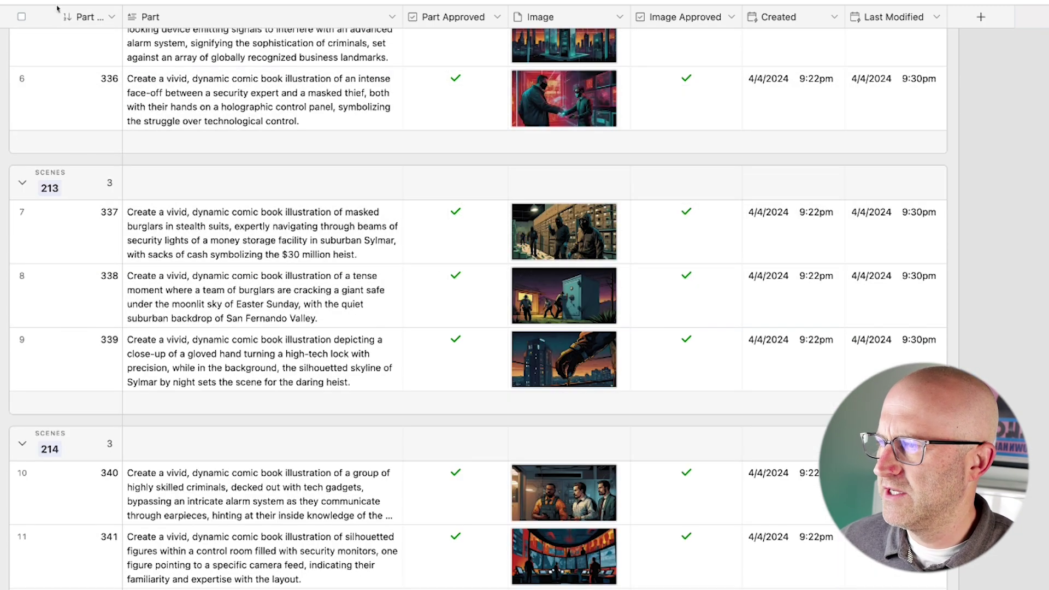
scroll(197, 36, up, 6)
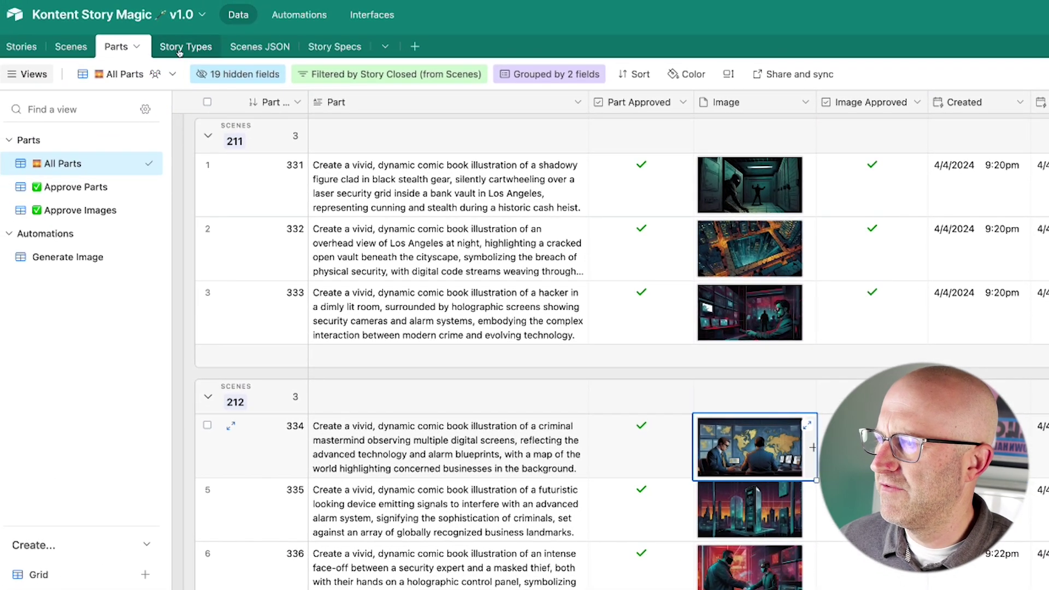
click(175, 46)
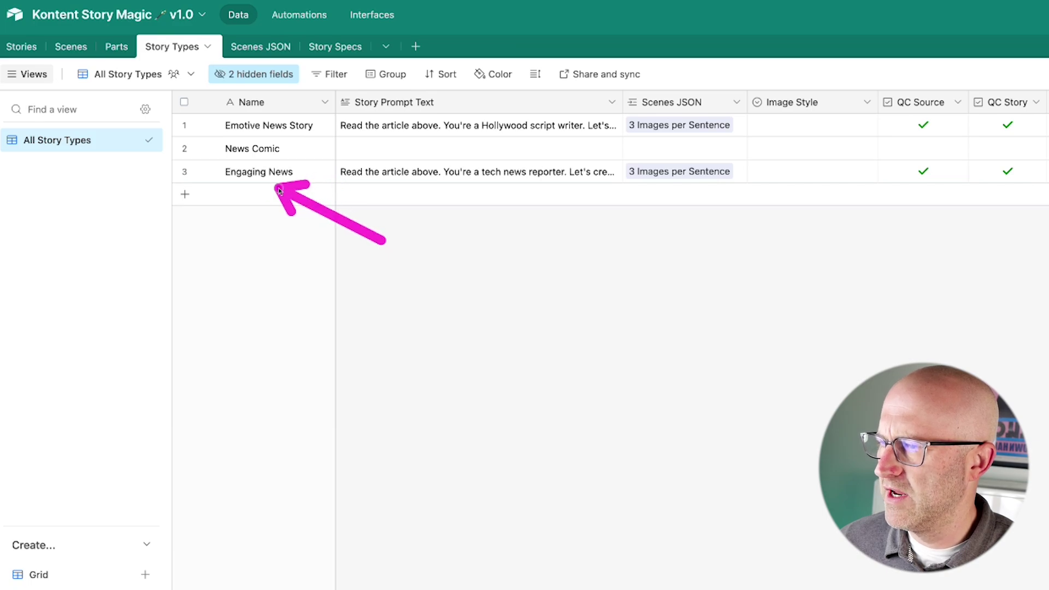
click(608, 179)
click(613, 175)
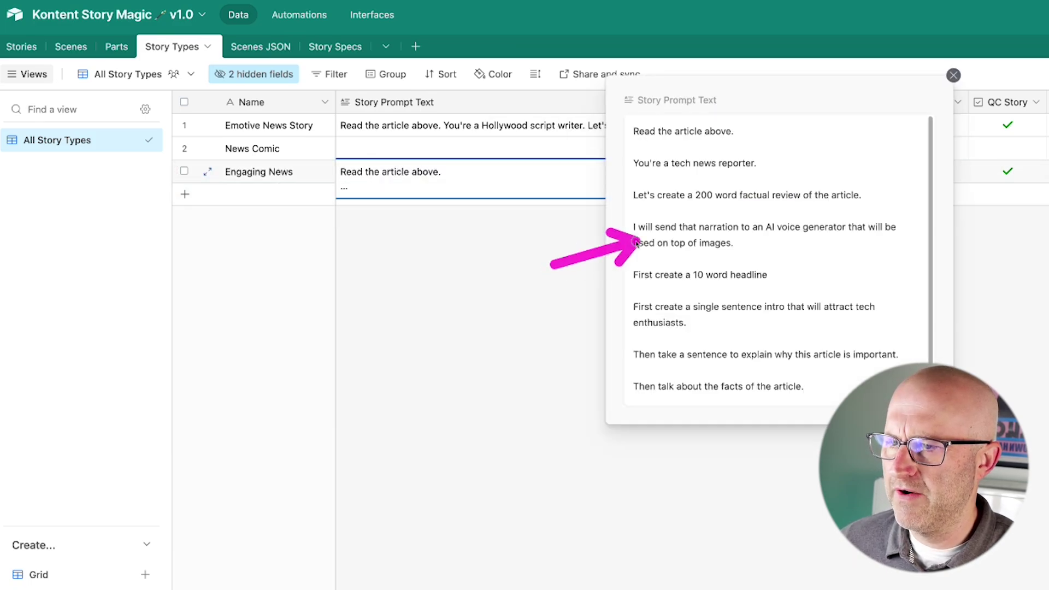
click(520, 300)
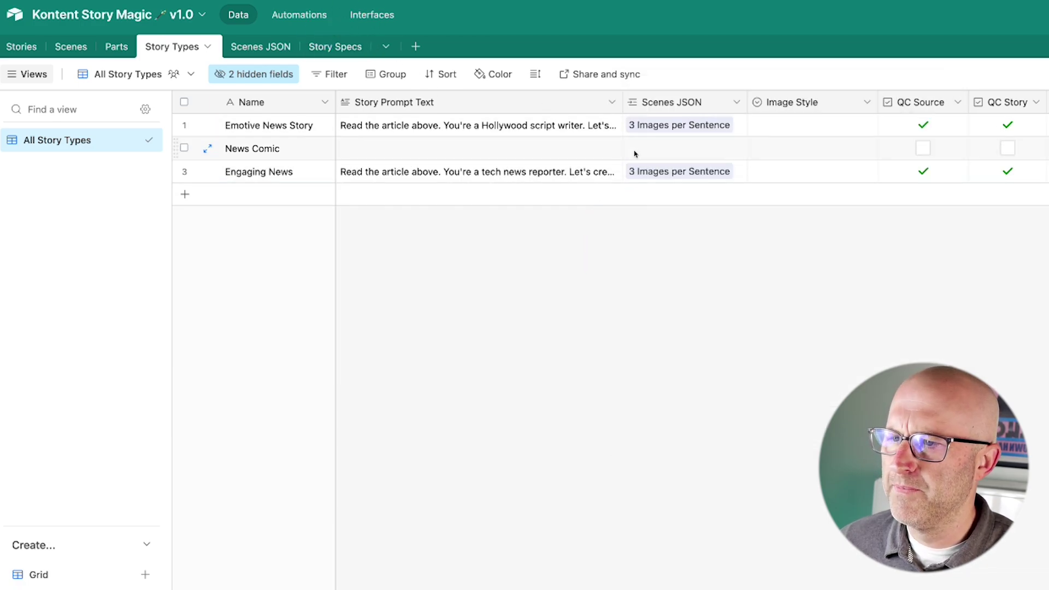
click(688, 172)
click(692, 224)
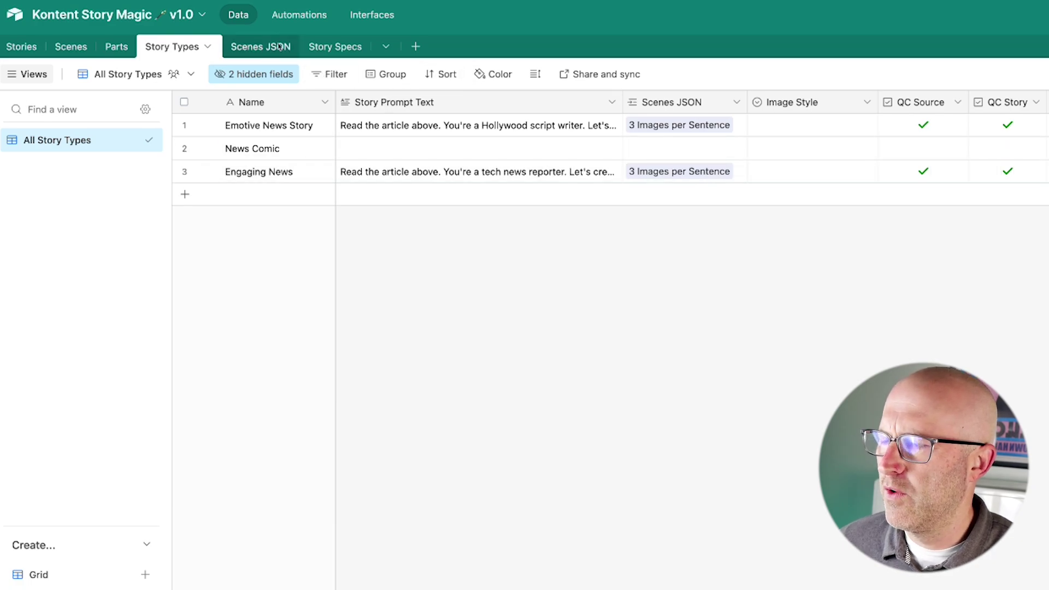
click(255, 48)
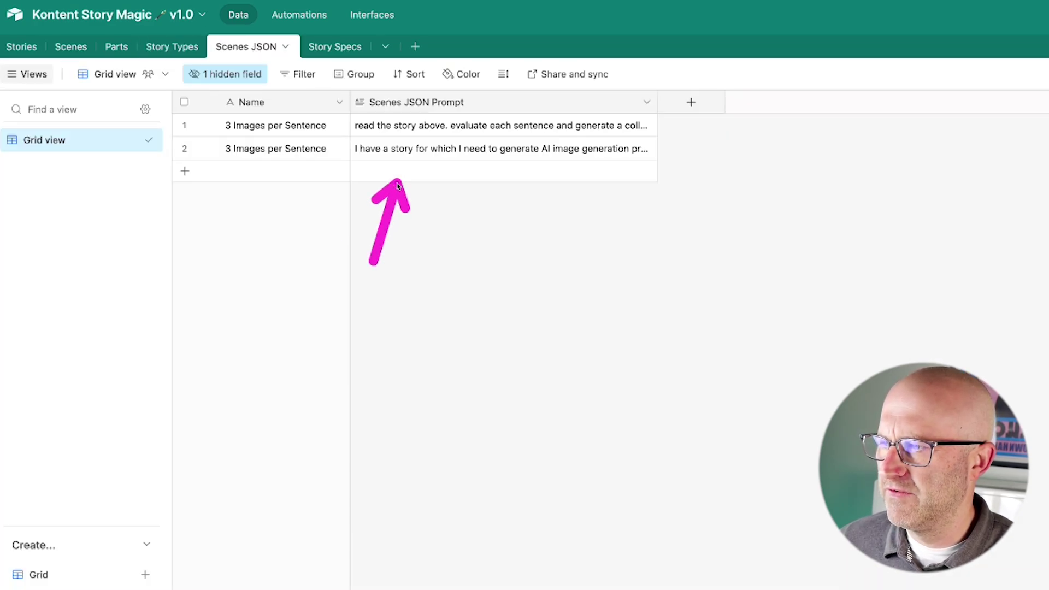
click(520, 150)
click(649, 149)
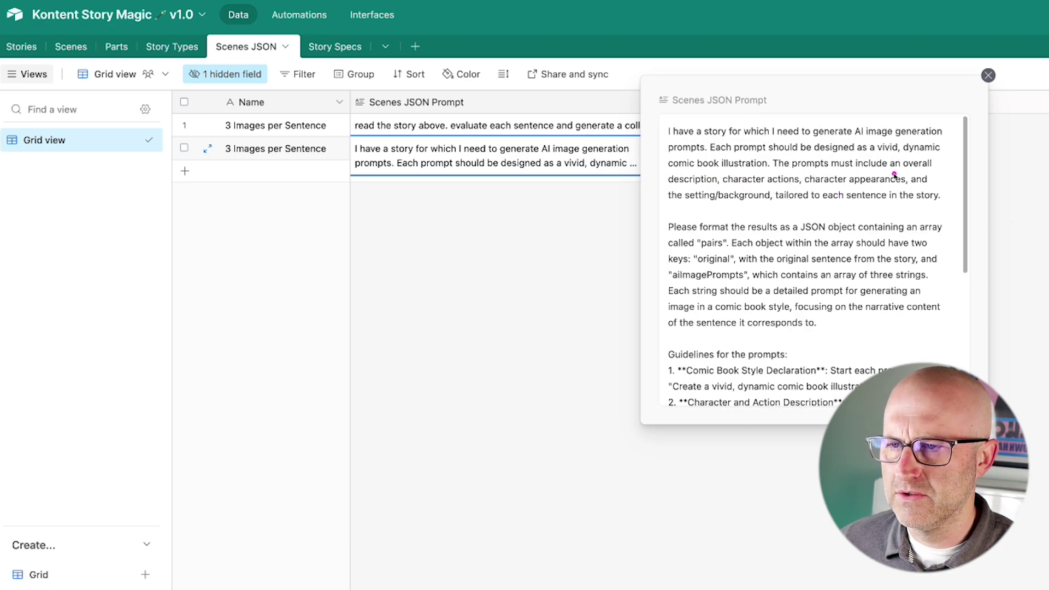
mouse_move(905, 83)
mouse_down()
mouse_move(870, 109)
mouse_move(705, 137)
mouse_move(766, 152)
mouse_up()
mouse_move(851, 48)
mouse_down()
mouse_move(808, 104)
mouse_move(861, 114)
mouse_up()
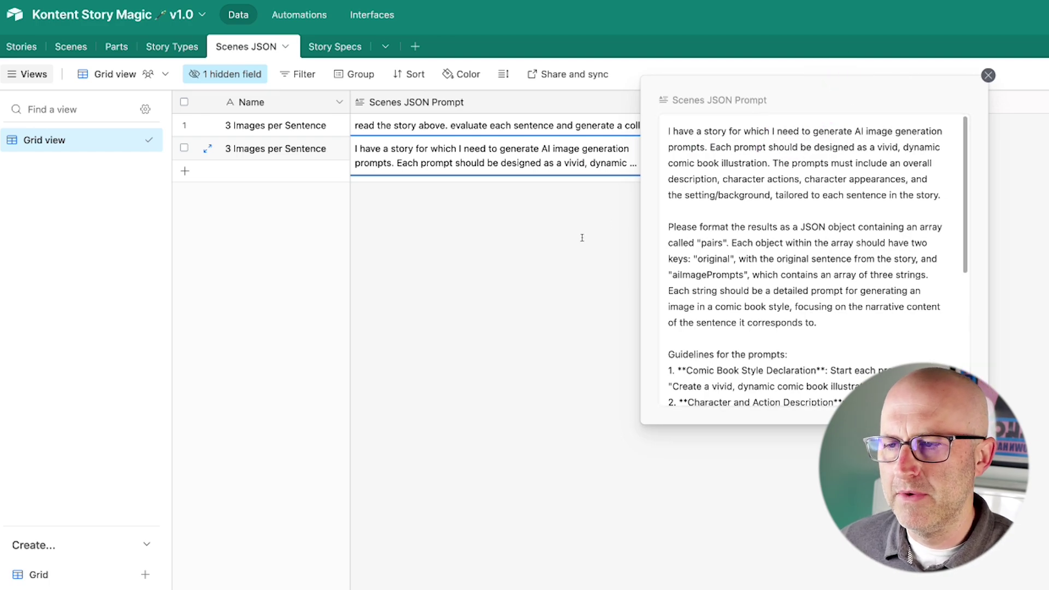
click(507, 261)
- Return to the Parts table and highlight the approval checks and comic images of the first and third parts
click(173, 49)
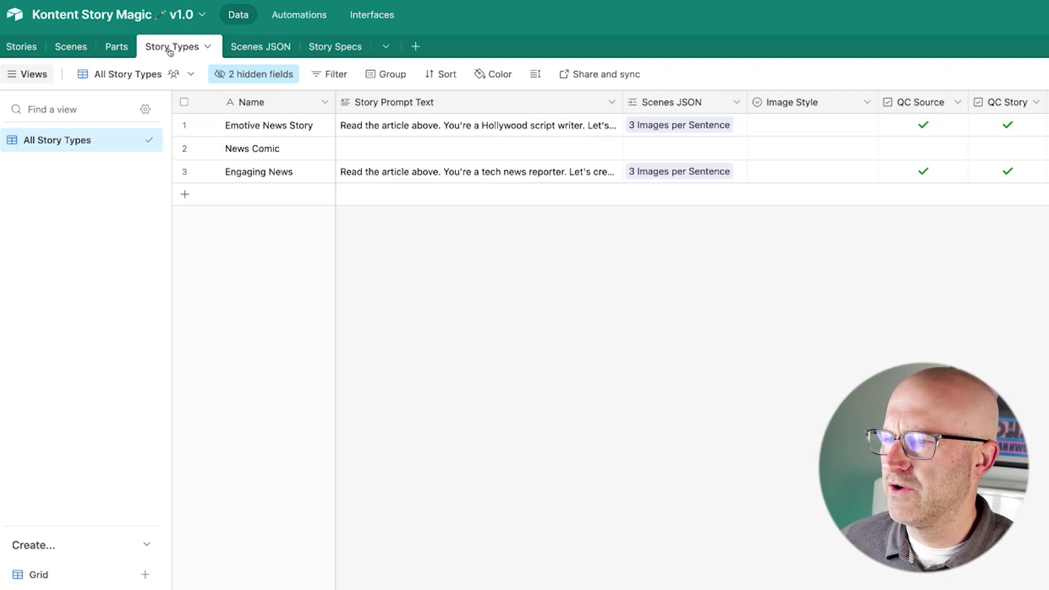
click(117, 46)
mouse_move(560, 215)
mouse_down()
mouse_move(667, 188)
mouse_move(664, 304)
mouse_up()
scroll(698, 410, down, 5)
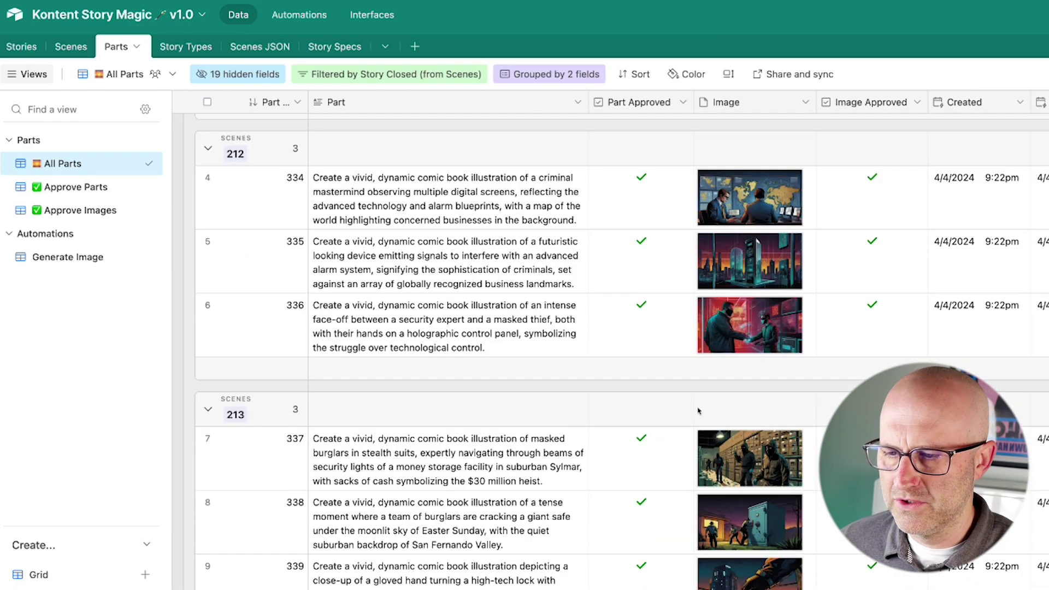
scroll(698, 411, up, 5)
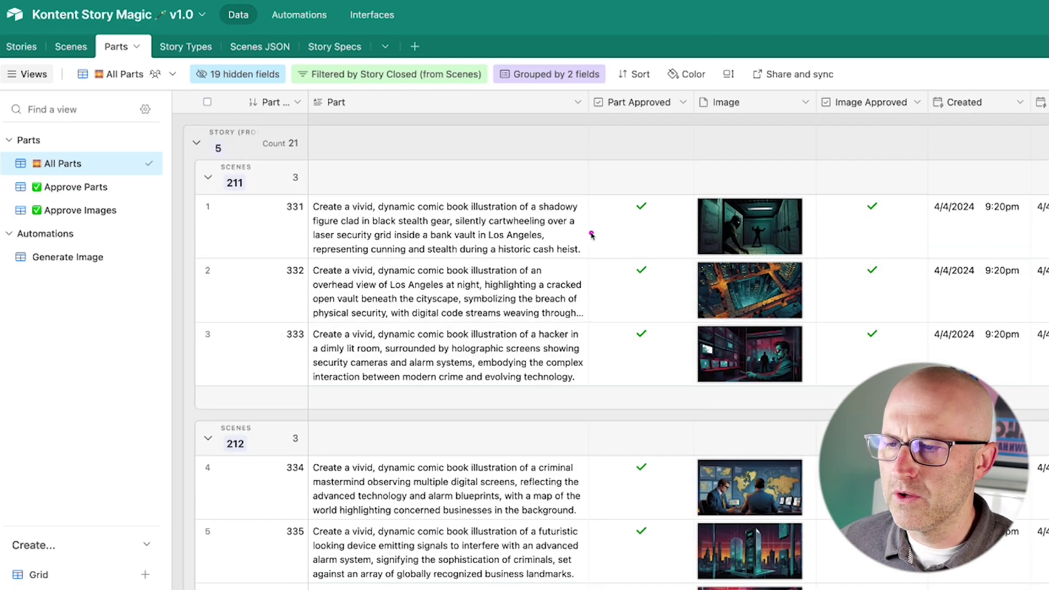
drag(591, 235, 703, 229)
drag(644, 261, 689, 313)
drag(631, 207, 691, 315)
drag(590, 232, 681, 228)
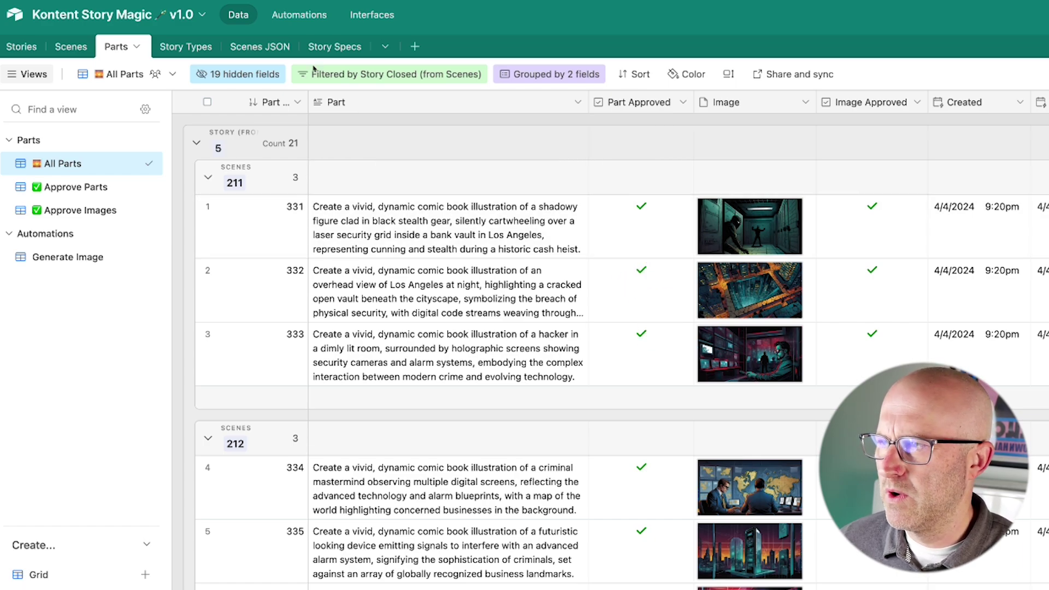
- In Story Types, untick QC Images on the Engaging News row
click(194, 54)
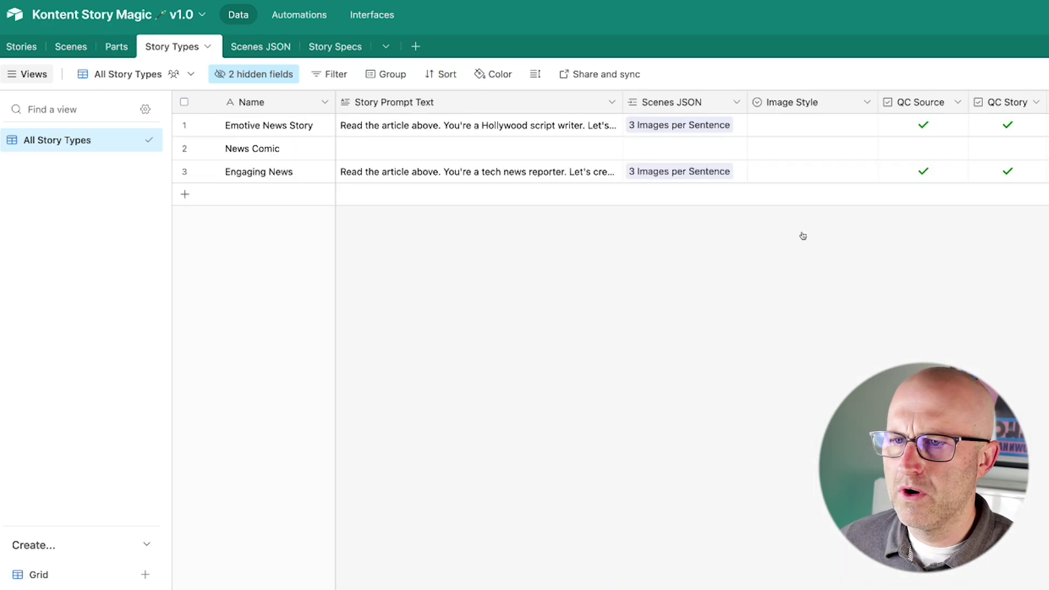
drag(809, 263, 882, 201)
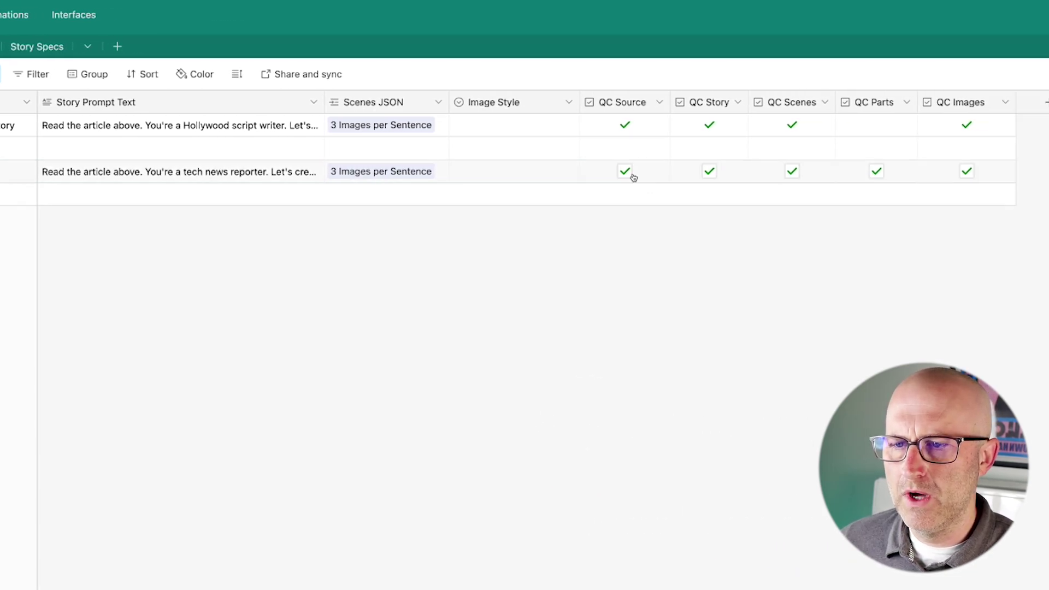
click(967, 172)
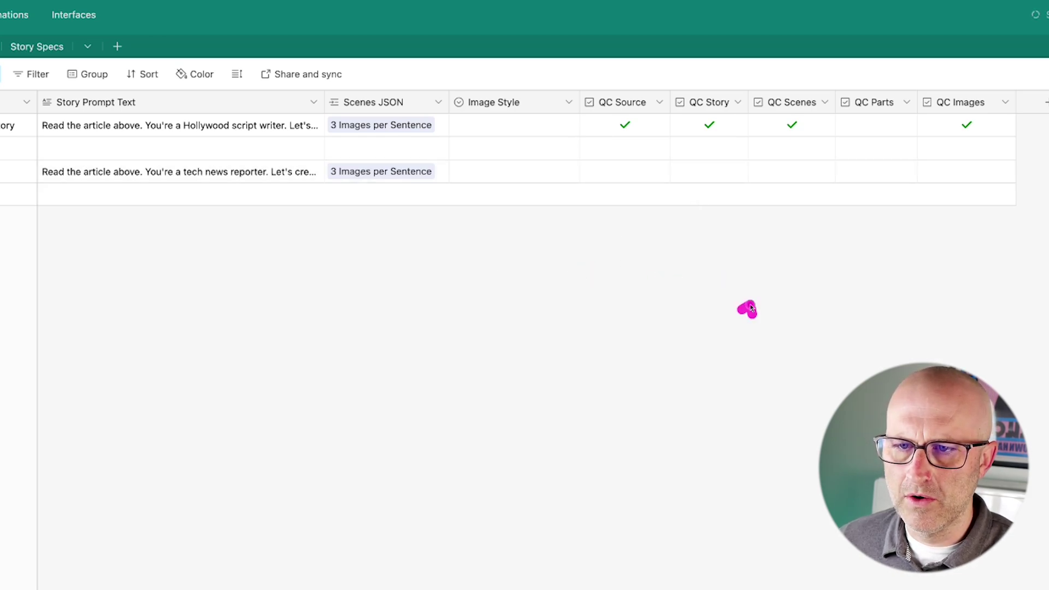
drag(755, 295, 756, 243)
drag(868, 300, 882, 188)
drag(967, 297, 967, 188)
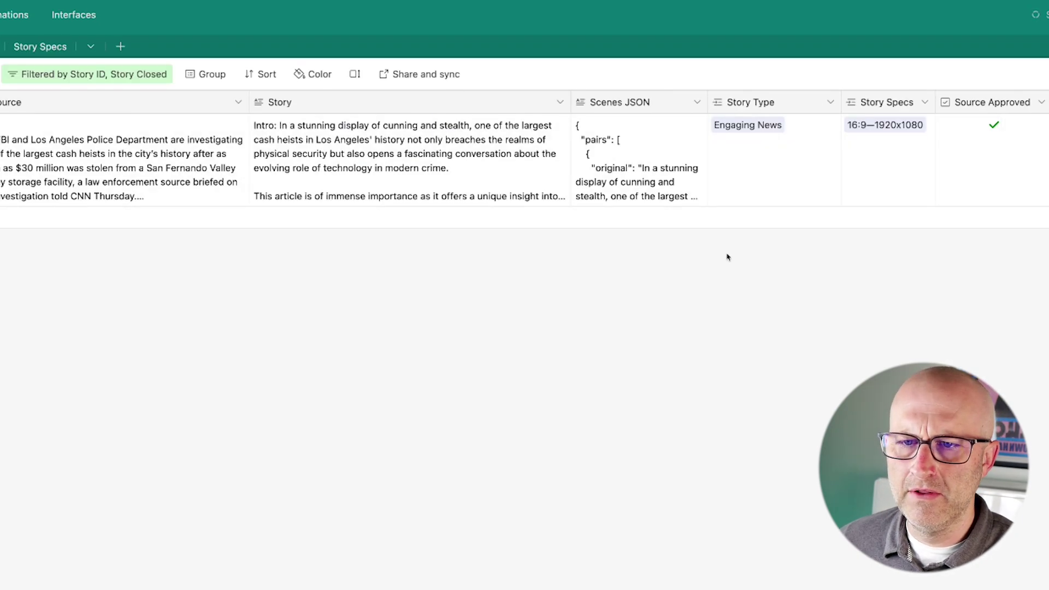
scroll(524, 158, right, 3)
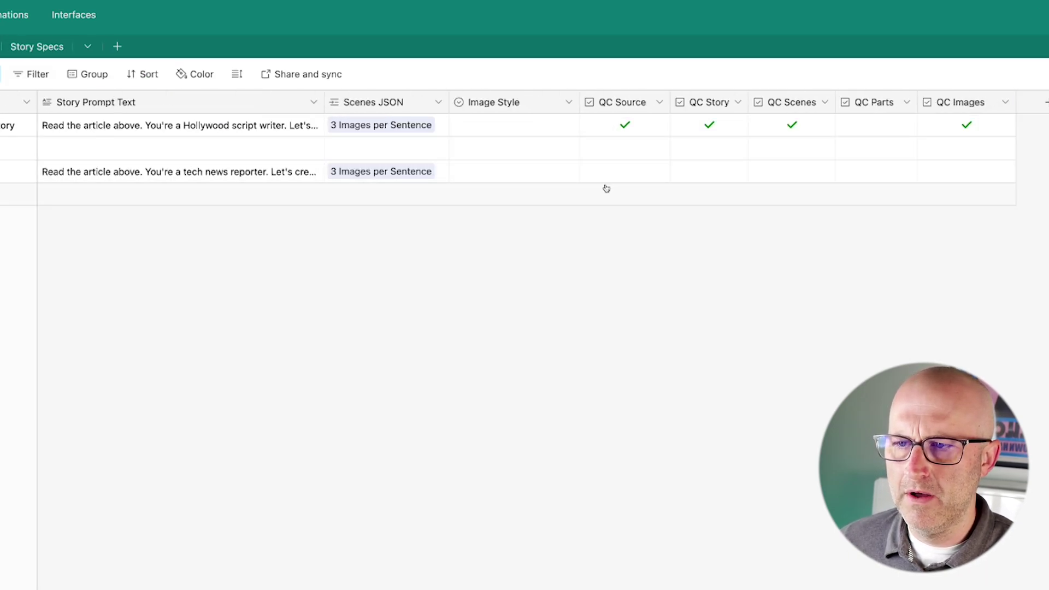
- Tick QC Source, Story, Scenes, Parts and Images for Engaging News
click(625, 174)
click(710, 176)
click(790, 176)
click(876, 174)
click(966, 174)
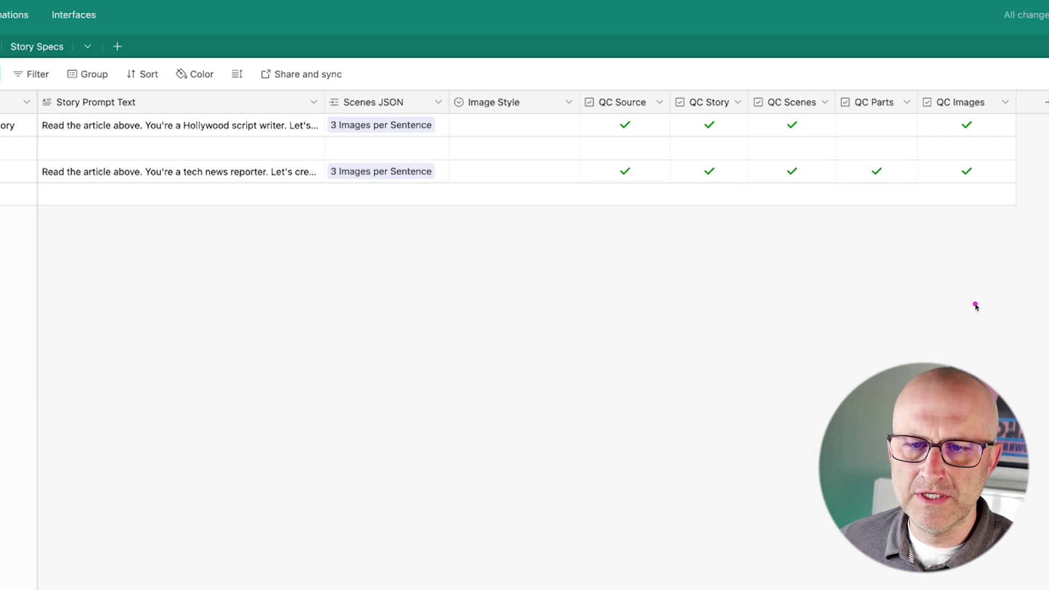
mouse_move(975, 305)
mouse_down()
mouse_move(867, 211)
mouse_move(726, 214)
mouse_up()
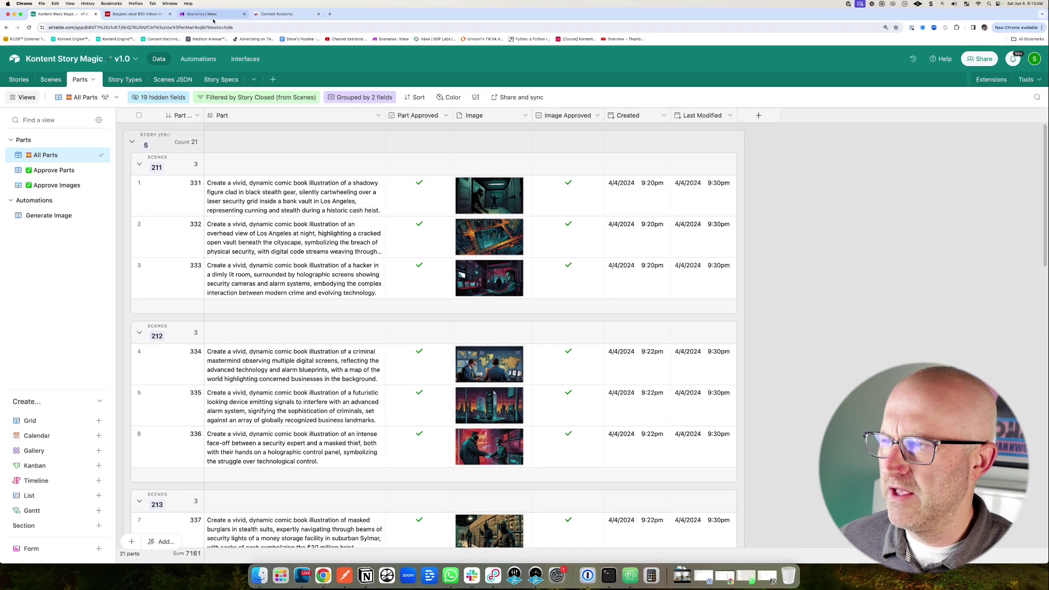
- Show Make's Generate Images scenario with its webhook, Airtable and Leonardo.Ai modules, then return to Airtable
click(213, 17)
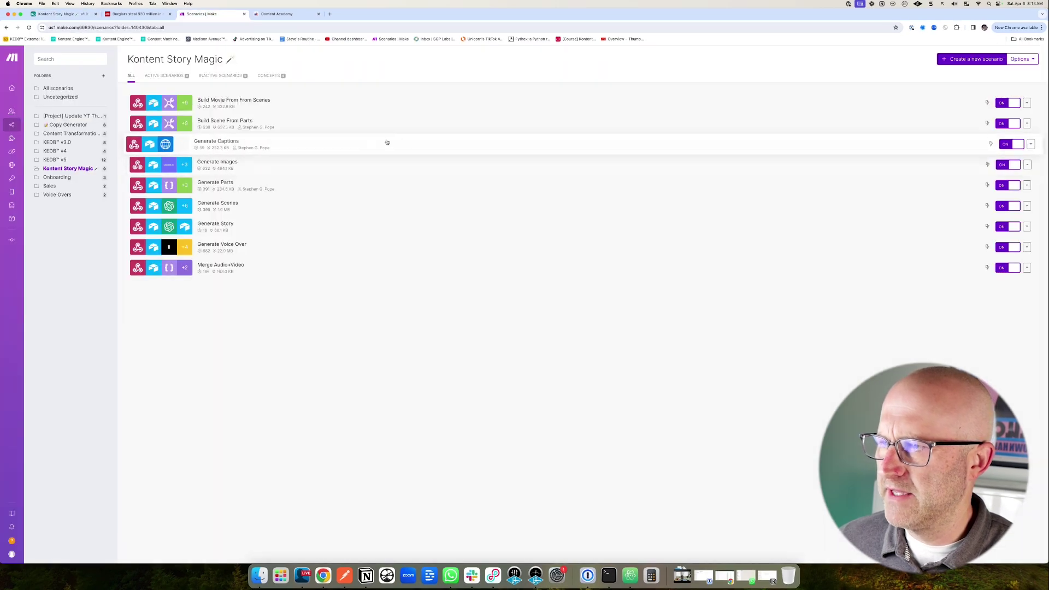
click(227, 166)
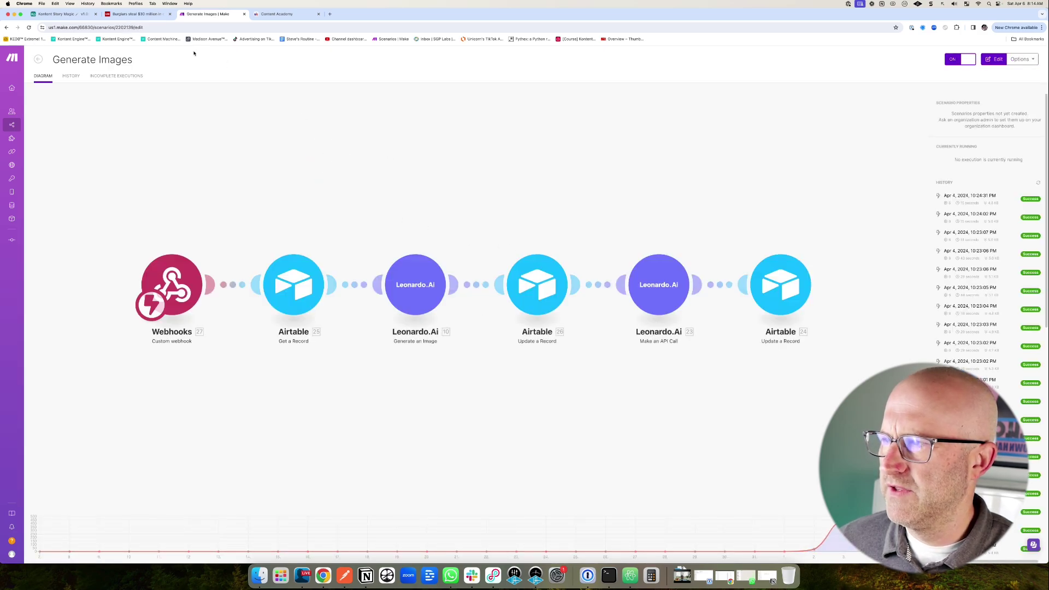
click(82, 13)
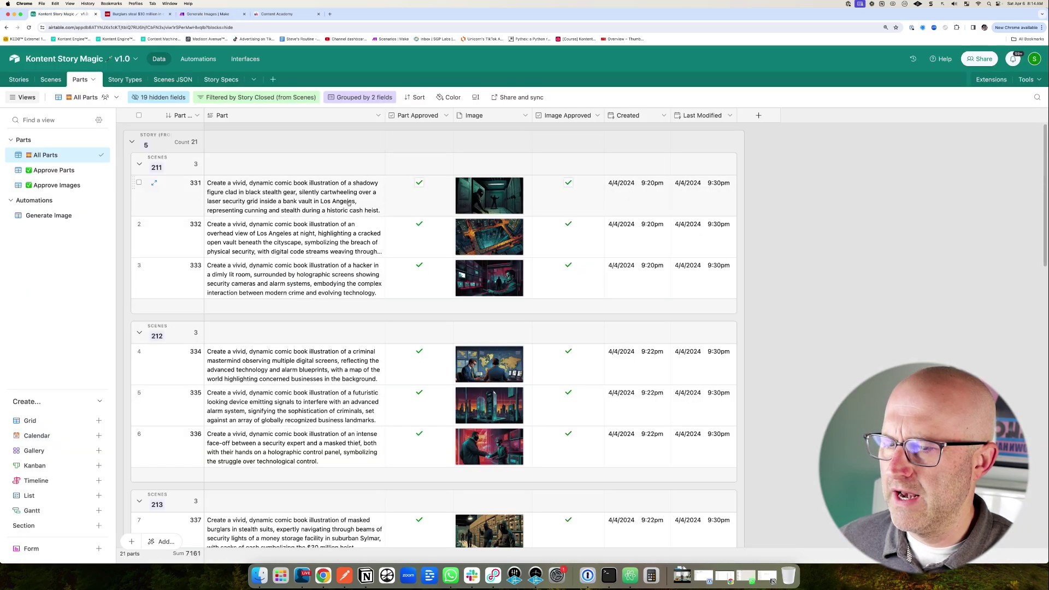
- Expand row 2's Scenes JSON Prompt in the Scenes JSON table, then go back to Stories
click(20, 82)
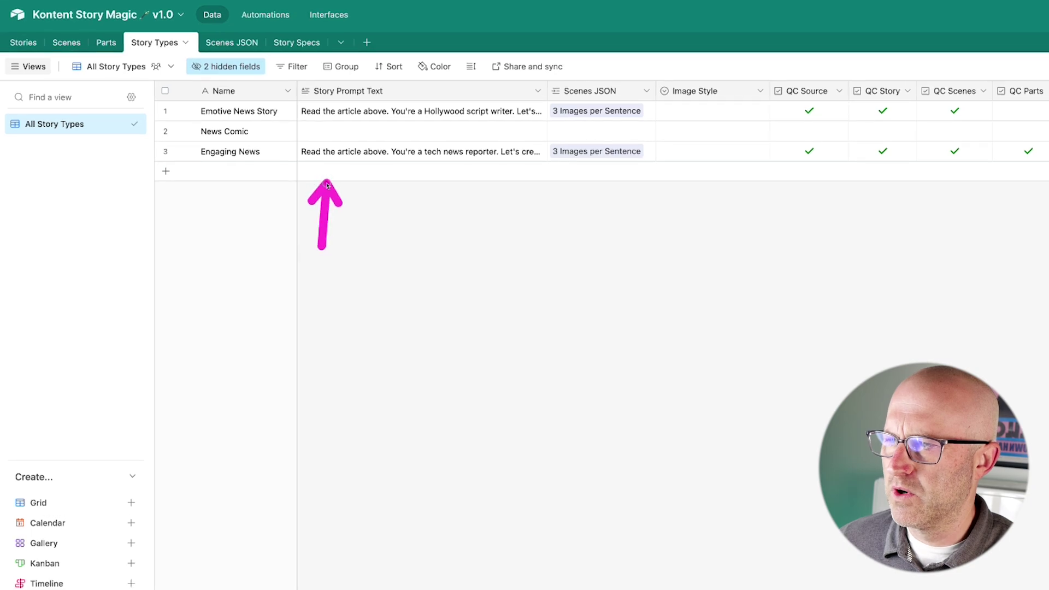
click(232, 42)
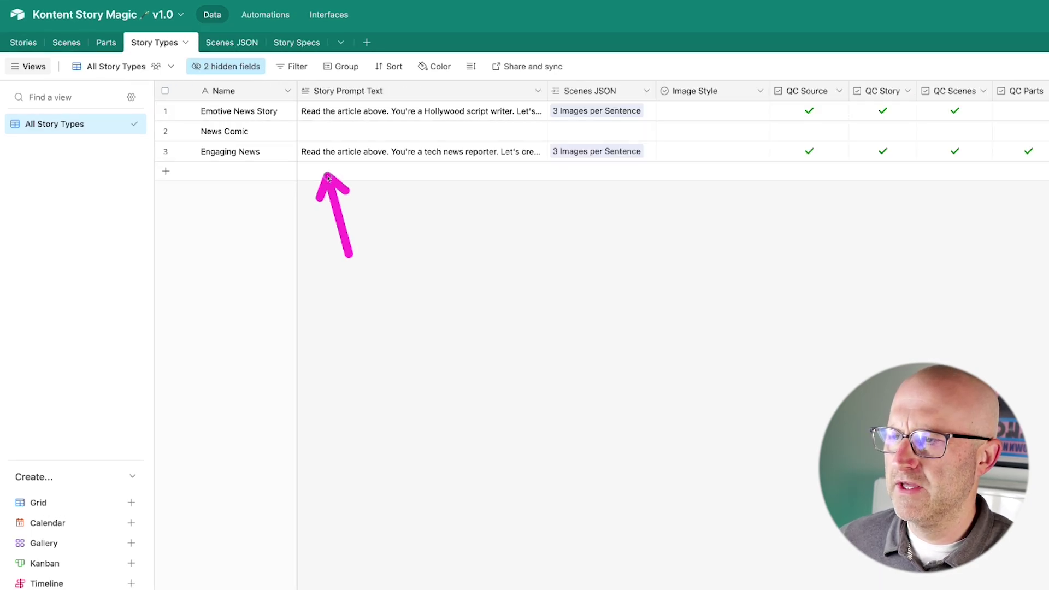
click(236, 44)
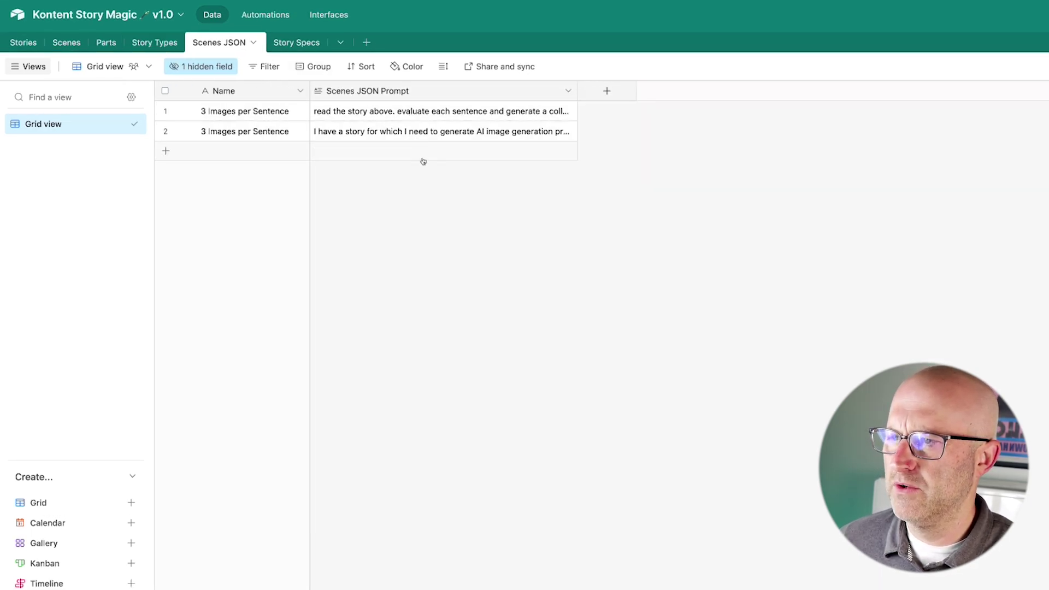
click(445, 140)
click(569, 131)
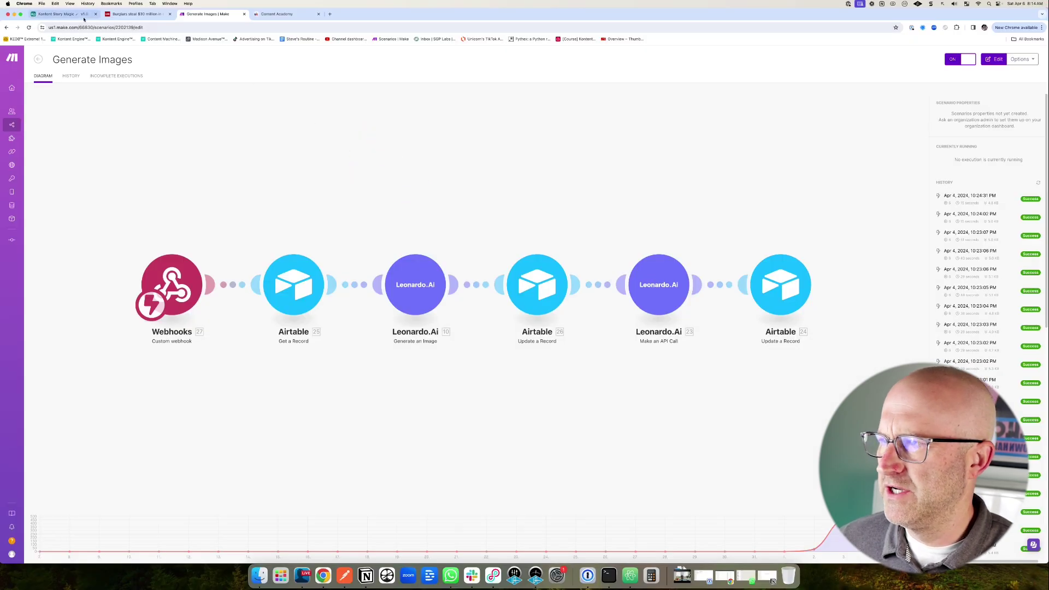
click(63, 13)
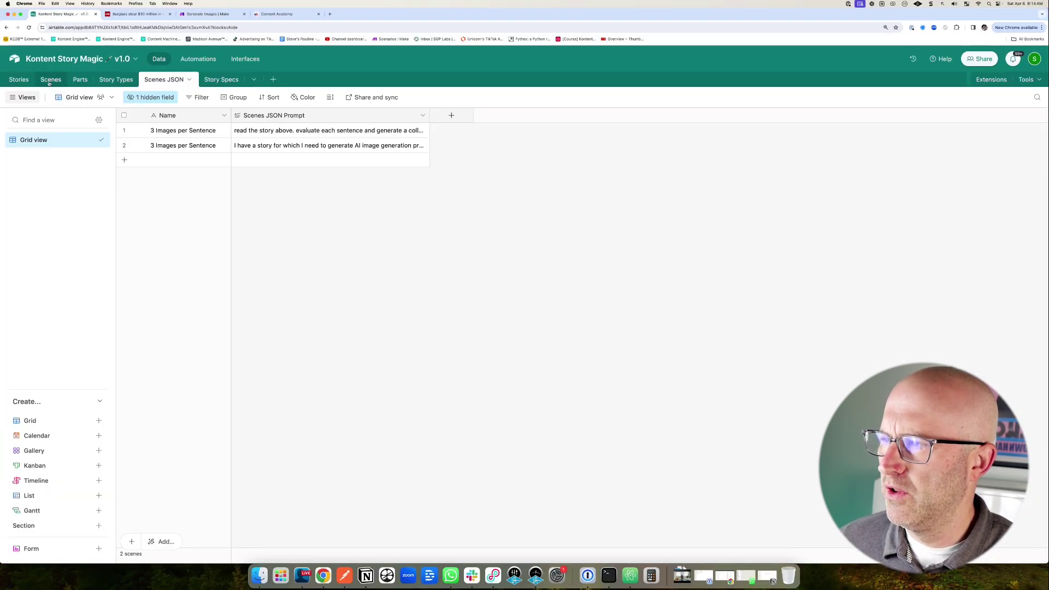
click(19, 79)
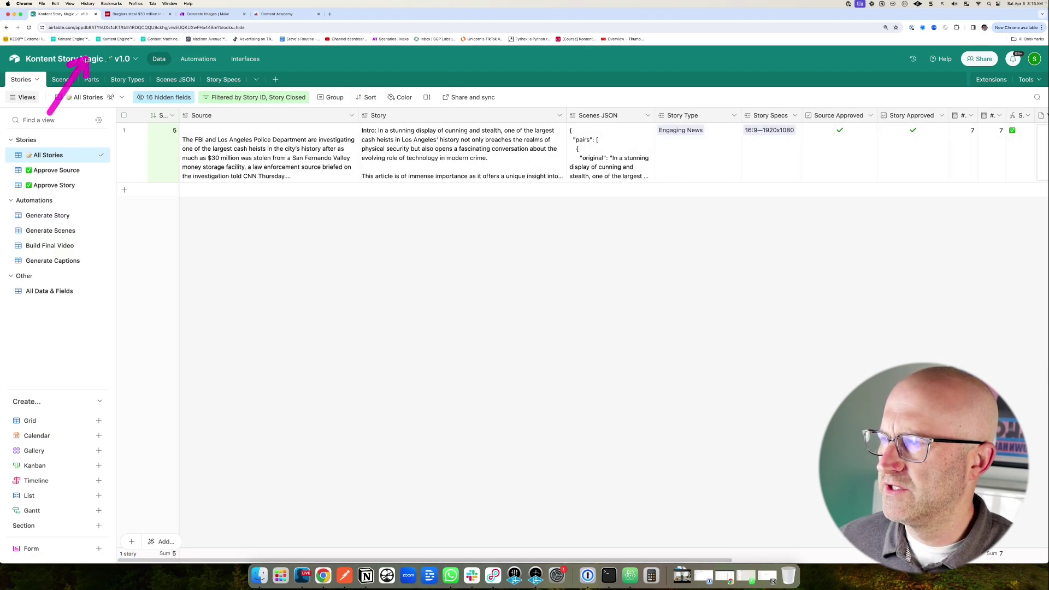
- Step through Scenes JSON, Scenes and Parts, then select story 5's Video+Captions attachment in Stories
click(207, 14)
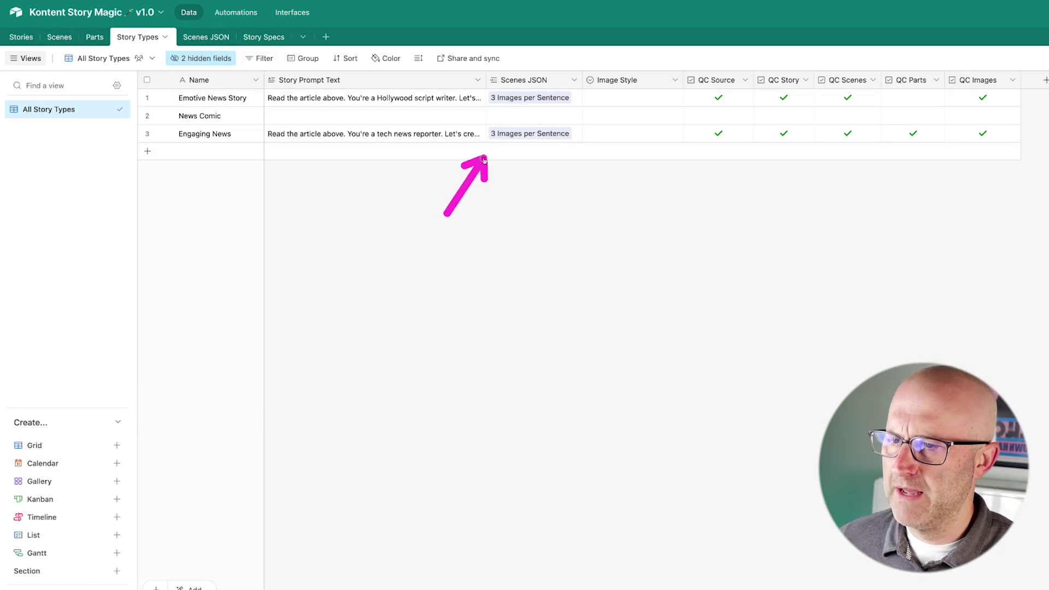
click(203, 37)
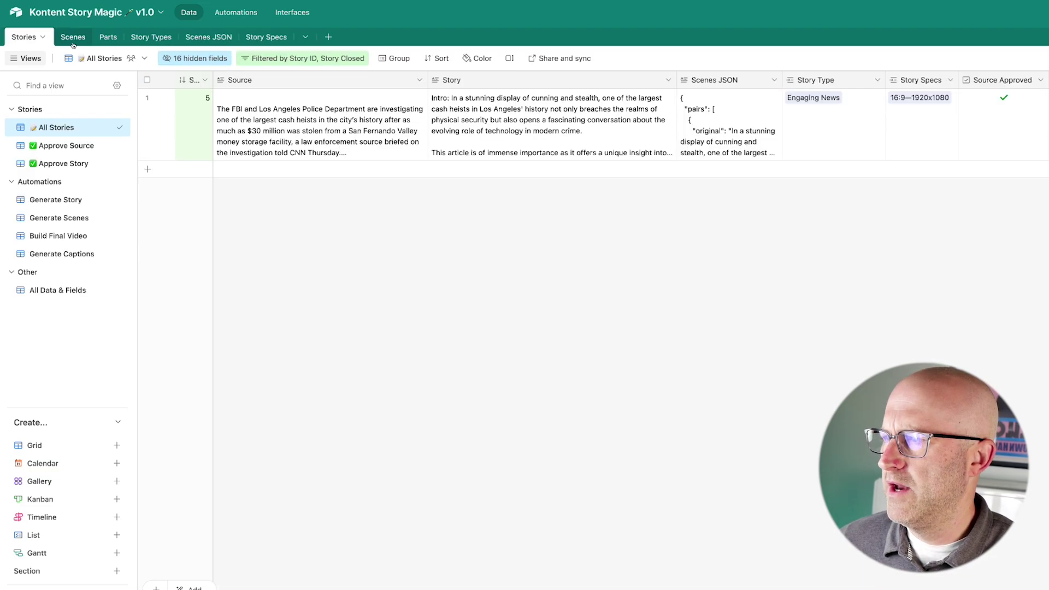
click(72, 39)
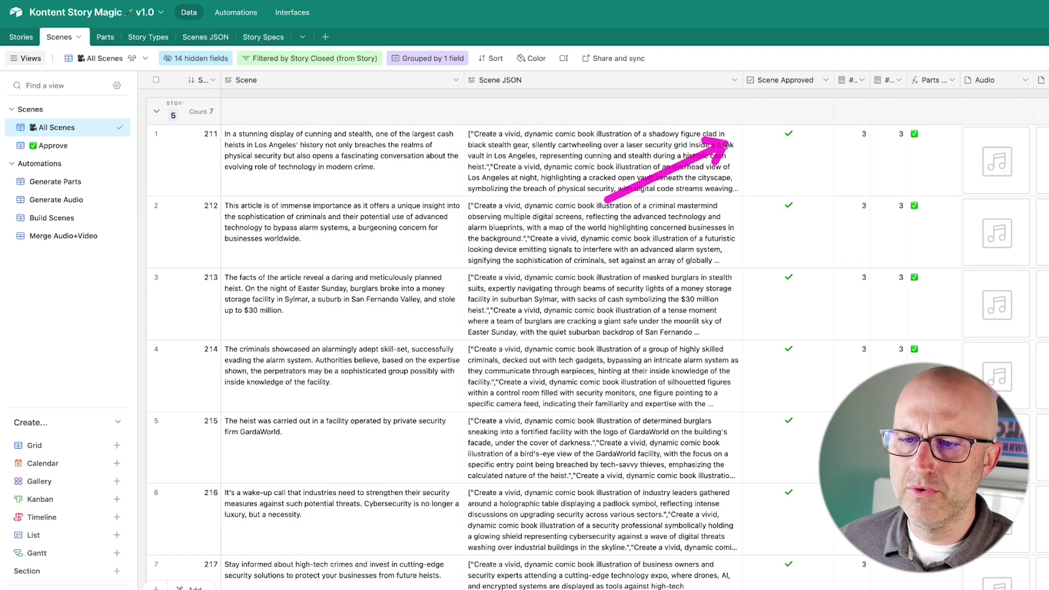
click(105, 36)
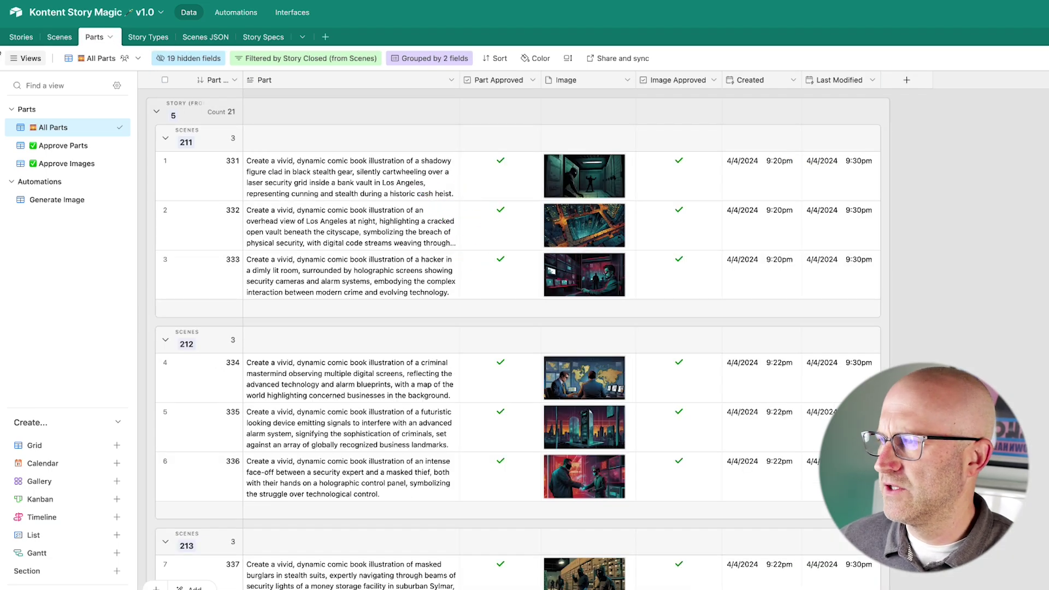
click(20, 37)
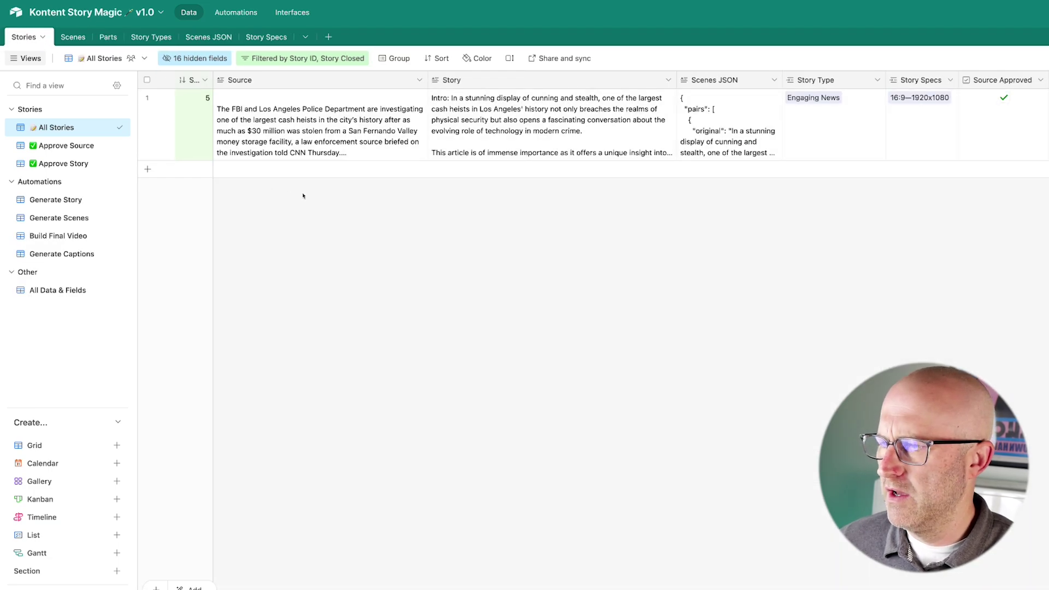
scroll(601, 219, right, 5)
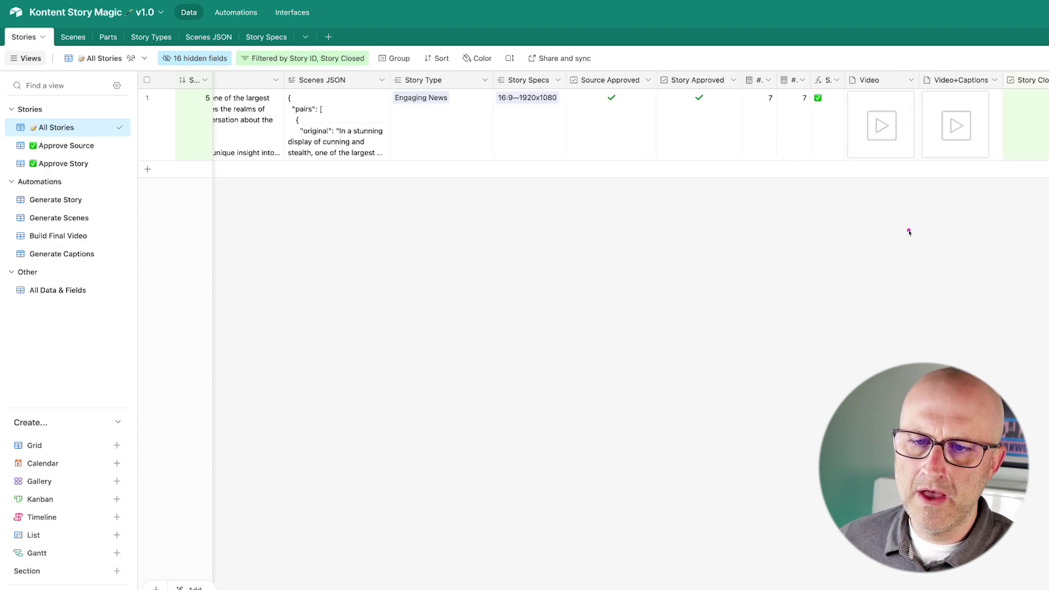
click(955, 132)
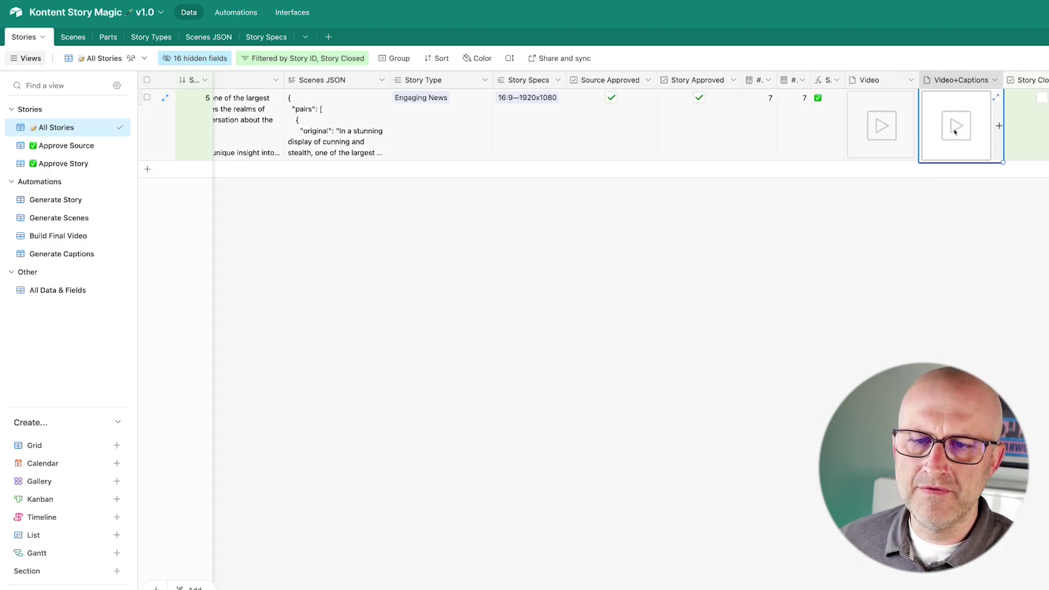
- Open story 5's 1:29 captioned heist video in the attachment preview player
click(955, 130)
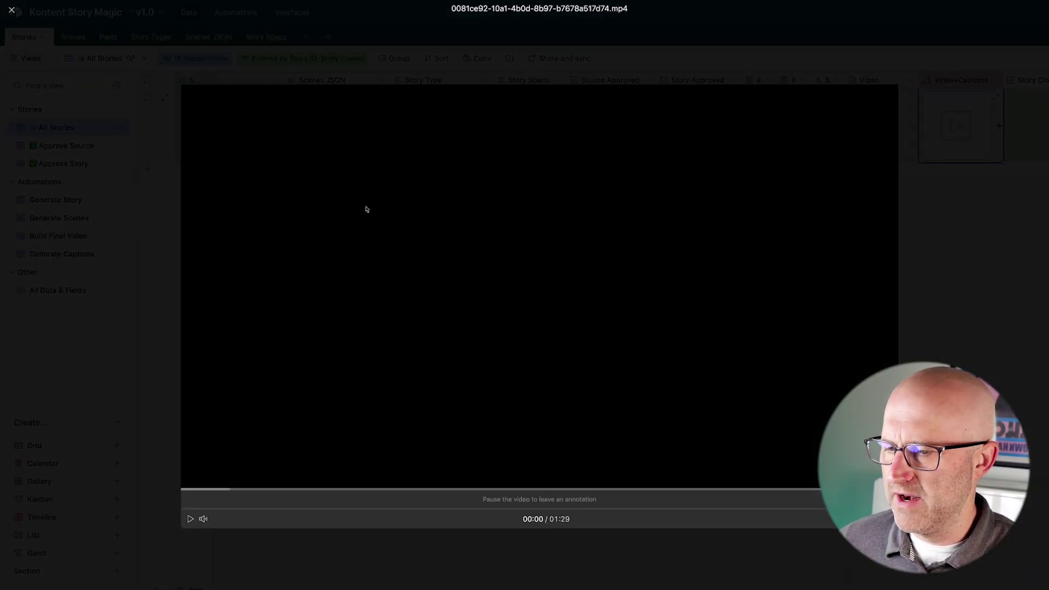